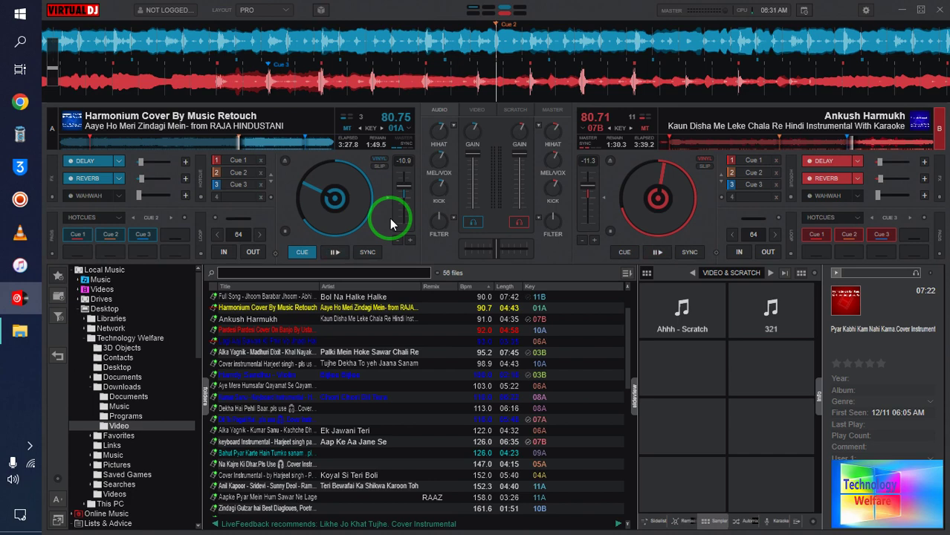
Step: Scroll and rearrange the browser, then collapse the Local Music folders
scroll(278, 372, "down", 2)
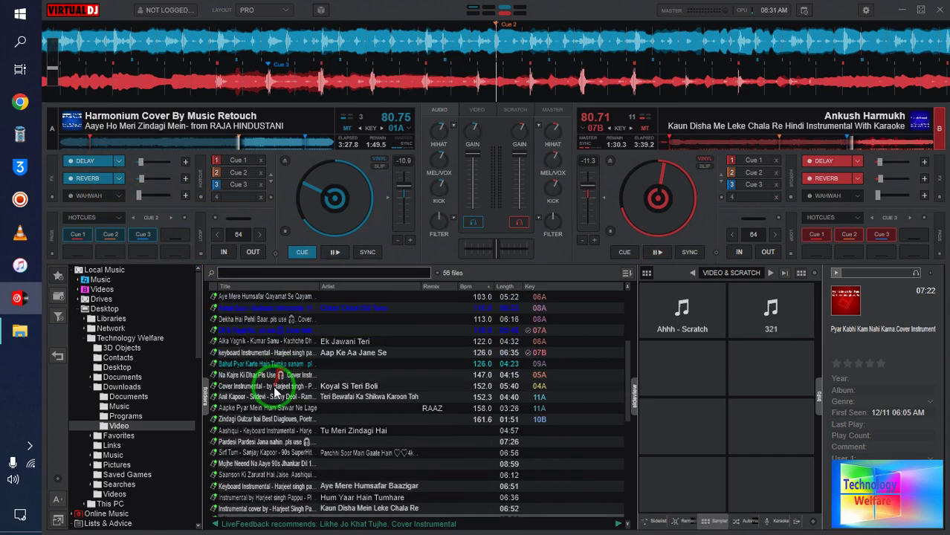
scroll(275, 381, "up", 3)
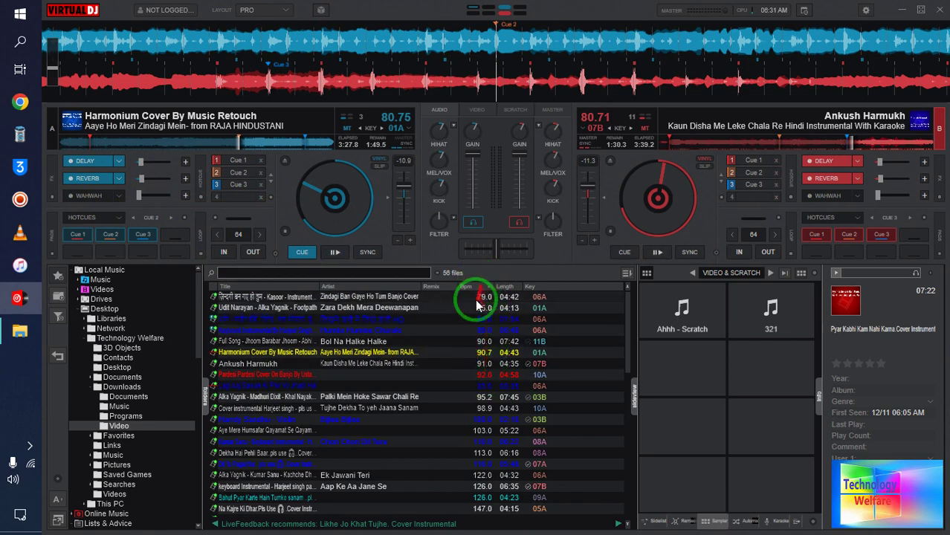
left_click_drag(476, 313, 479, 386)
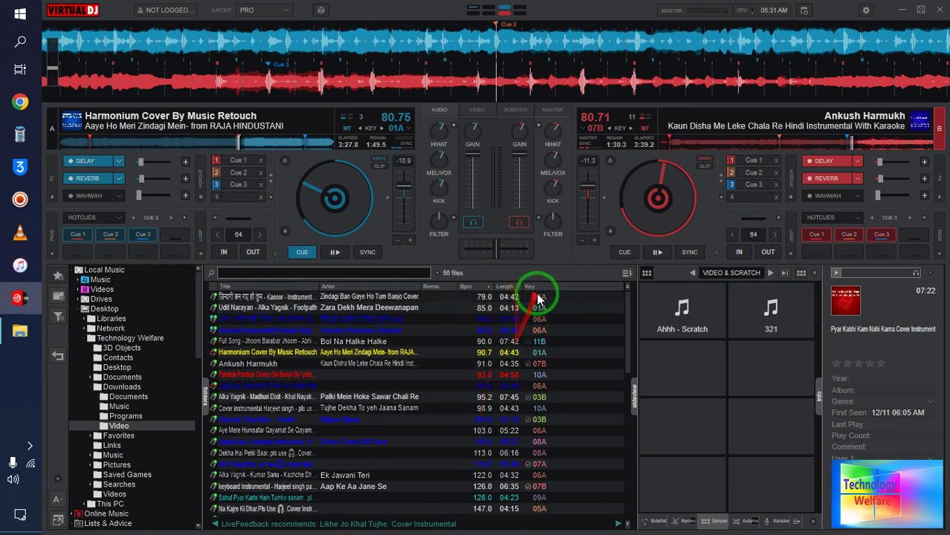
left_click_drag(535, 318, 524, 385)
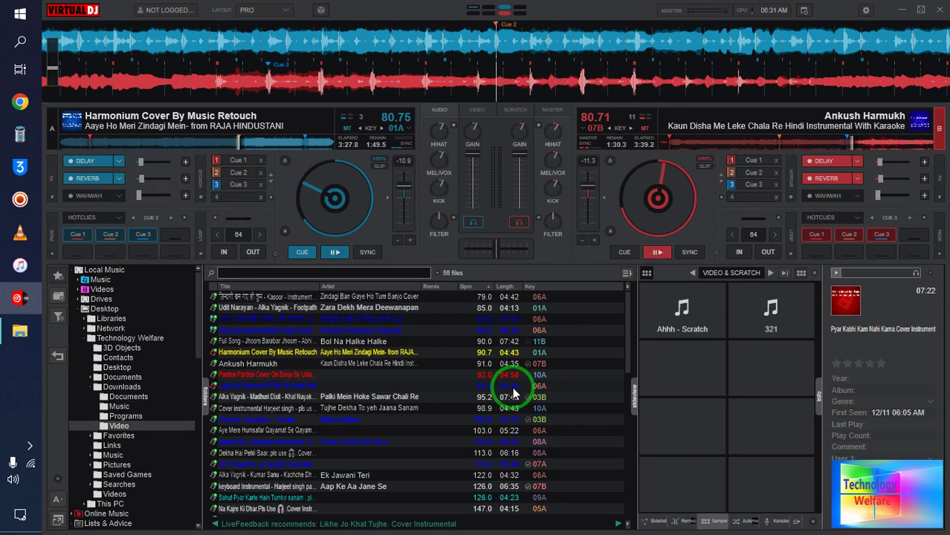
mouse_move(513, 394)
left_mouse_down()
mouse_move(470, 452)
mouse_move(333, 467)
mouse_move(139, 358)
mouse_move(137, 250)
left_mouse_up()
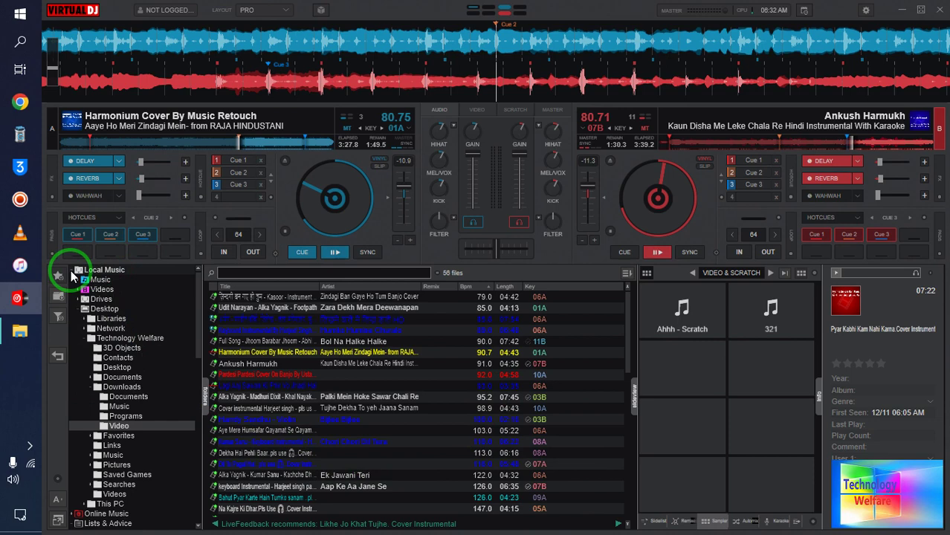
left_click(73, 271)
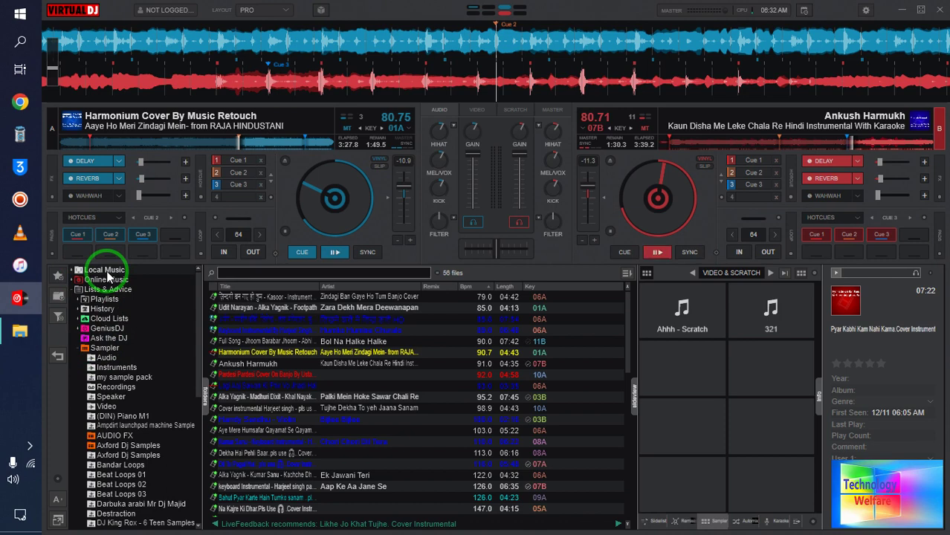
Step: Expand Local Music > Desktop > This PC > Downloads and list the 54 Video tracks
left_click(105, 272)
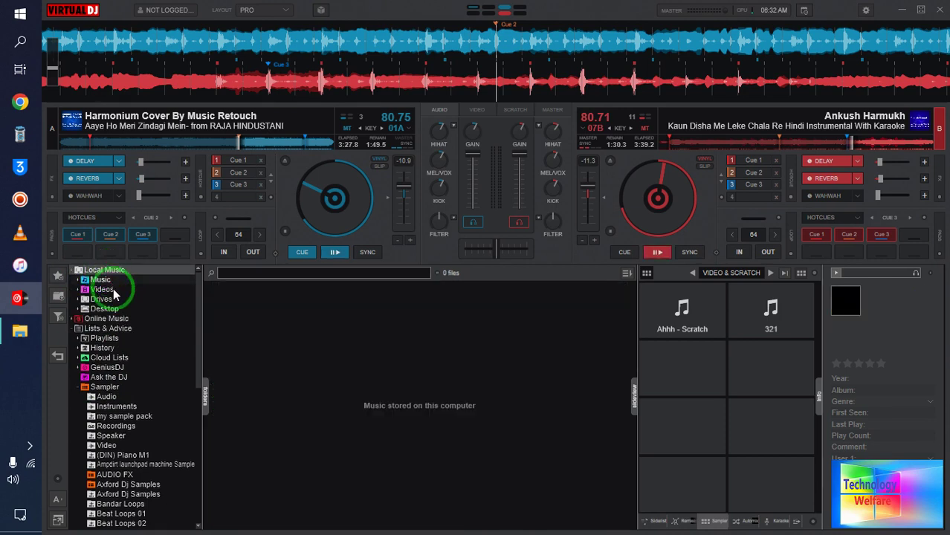
left_click(104, 308)
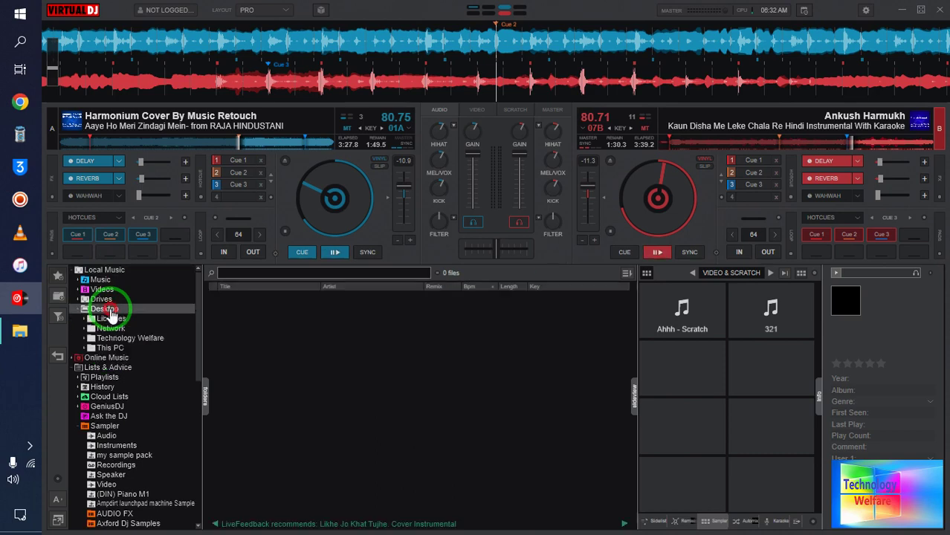
left_click(110, 350)
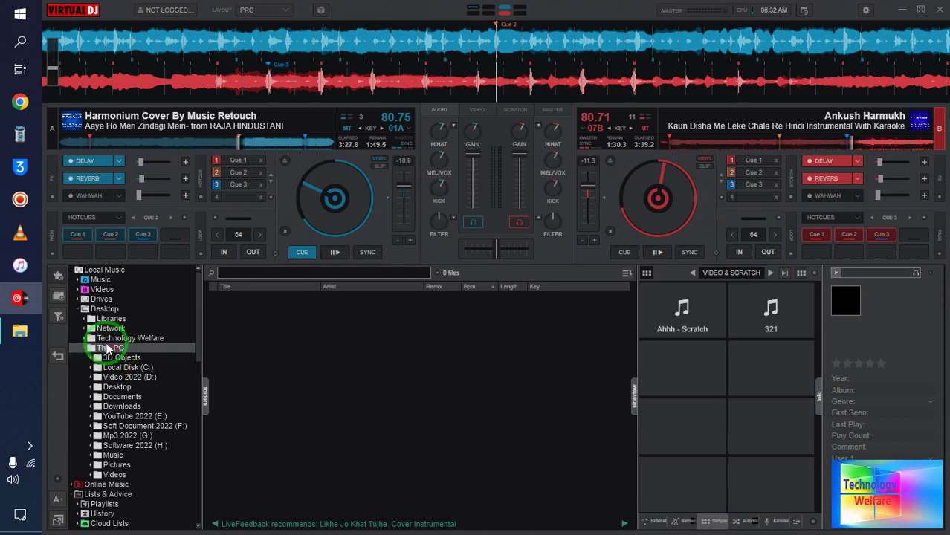
left_click(133, 406)
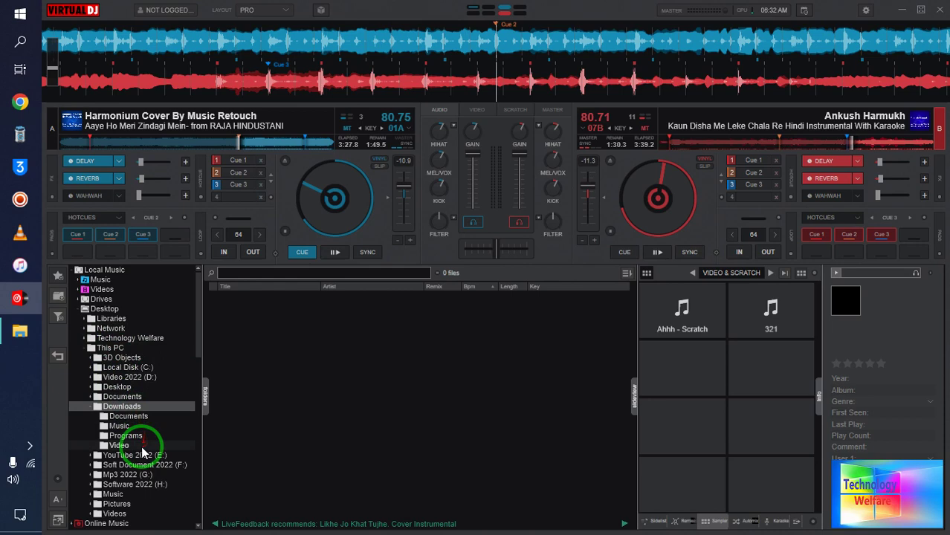
left_click(119, 445)
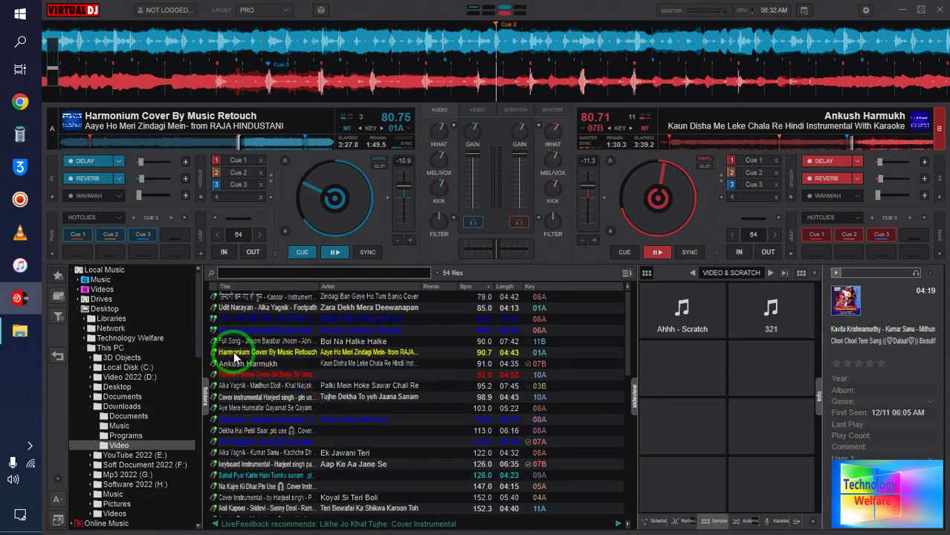
mouse_move(304, 366)
left_mouse_down()
mouse_move(520, 361)
mouse_move(360, 372)
mouse_move(336, 360)
mouse_move(424, 356)
mouse_move(463, 282)
mouse_move(482, 297)
mouse_move(479, 422)
mouse_move(489, 340)
mouse_move(491, 363)
mouse_move(483, 466)
left_mouse_up()
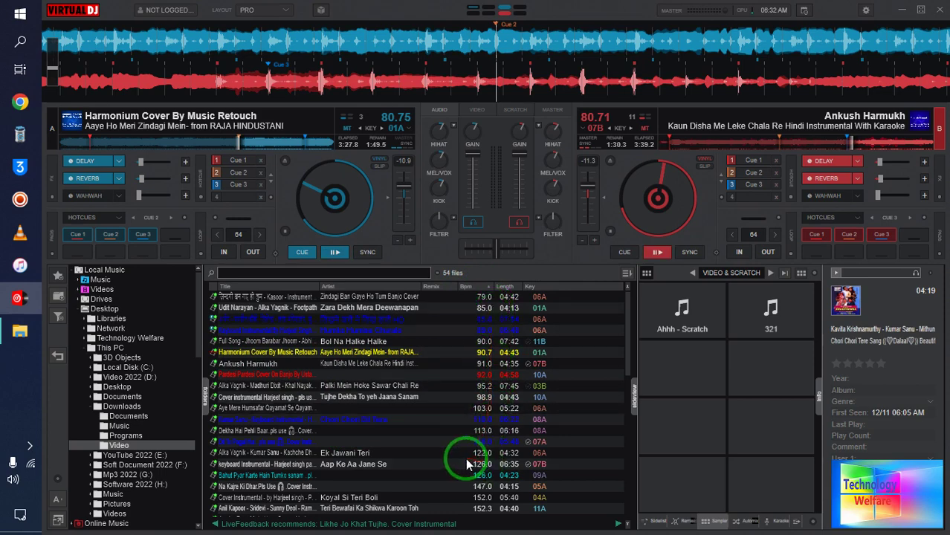
mouse_move(466, 458)
left_mouse_down()
mouse_move(470, 423)
mouse_move(440, 326)
mouse_move(430, 457)
mouse_move(444, 345)
mouse_move(435, 312)
mouse_move(418, 403)
mouse_move(420, 365)
mouse_move(460, 428)
mouse_move(472, 389)
mouse_move(424, 291)
mouse_move(405, 396)
mouse_move(381, 409)
mouse_move(377, 389)
mouse_move(409, 290)
mouse_move(459, 284)
mouse_move(424, 266)
mouse_move(480, 275)
mouse_move(458, 299)
mouse_move(439, 375)
mouse_move(484, 314)
mouse_move(481, 290)
left_mouse_up()
left_click(480, 288)
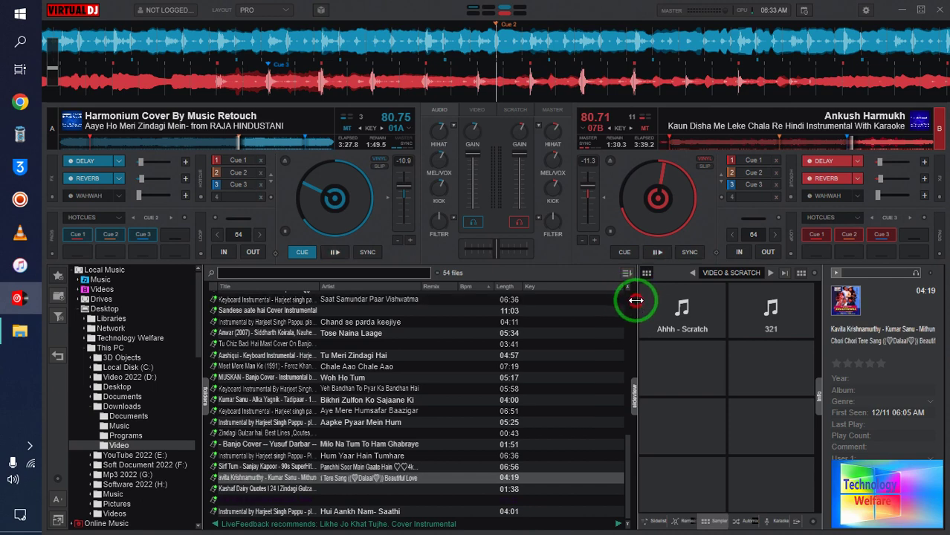
Step: Widen the track list against the side panel, then widen the Length, Bpm and Remix columns
left_click_drag(636, 300, 685, 300)
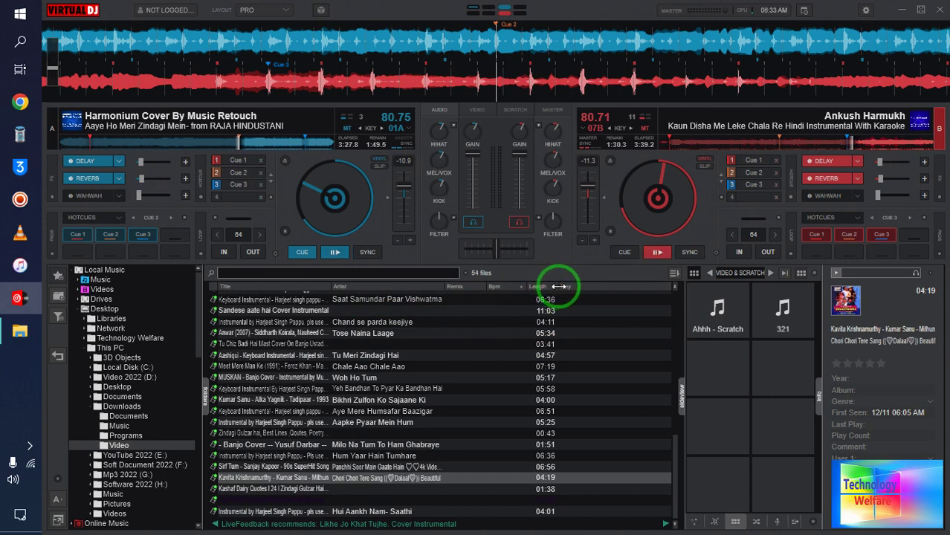
left_click_drag(559, 286, 602, 291)
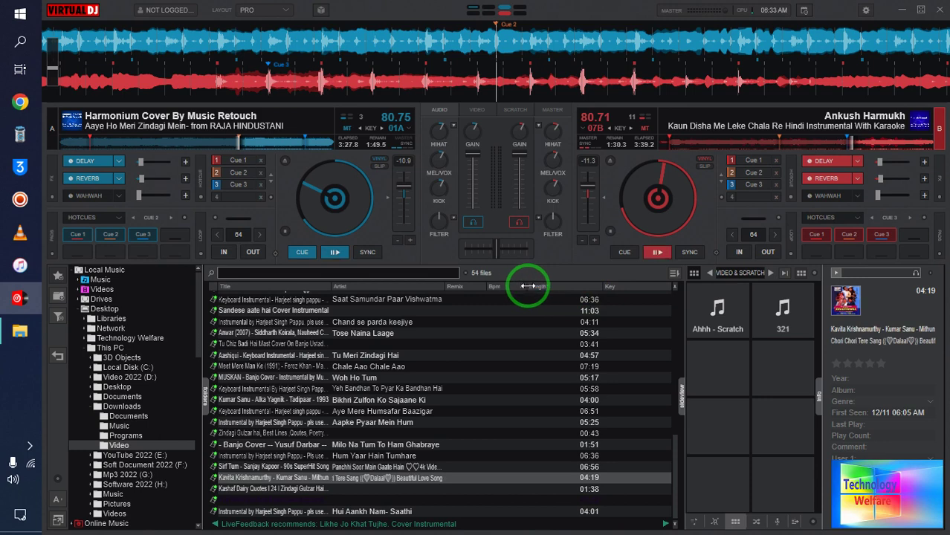
mouse_move(528, 287)
left_mouse_down()
mouse_move(554, 289)
mouse_move(535, 290)
left_mouse_up()
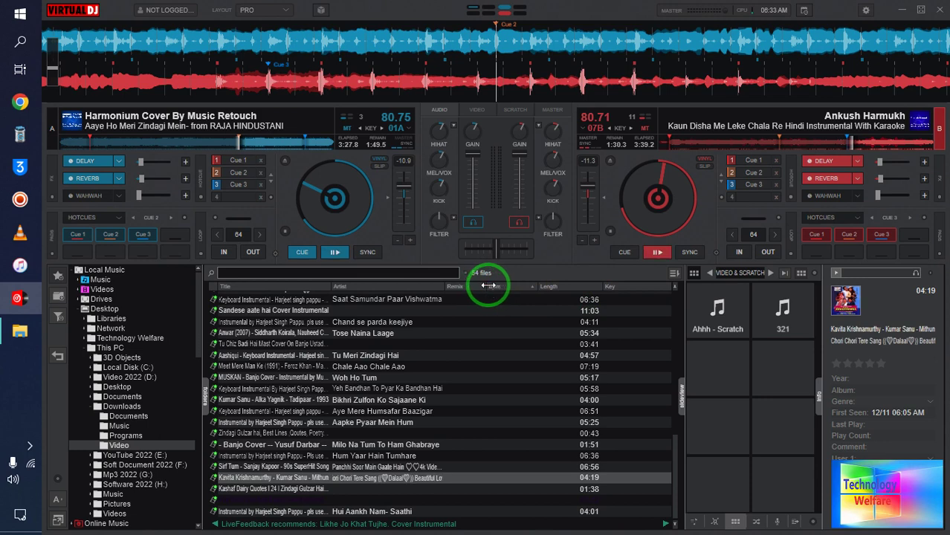
mouse_move(489, 284)
left_mouse_down()
mouse_move(509, 285)
mouse_move(505, 294)
left_mouse_up()
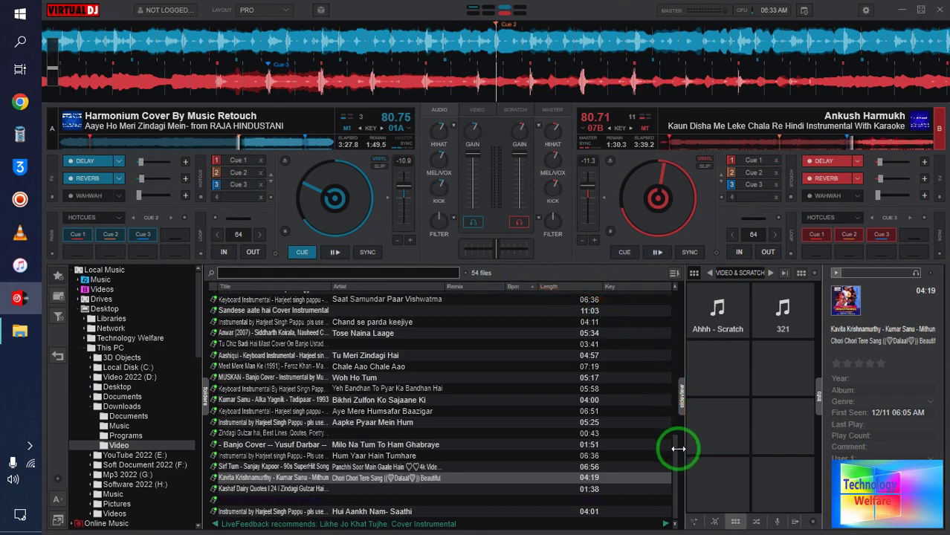
left_click_drag(676, 450, 680, 283)
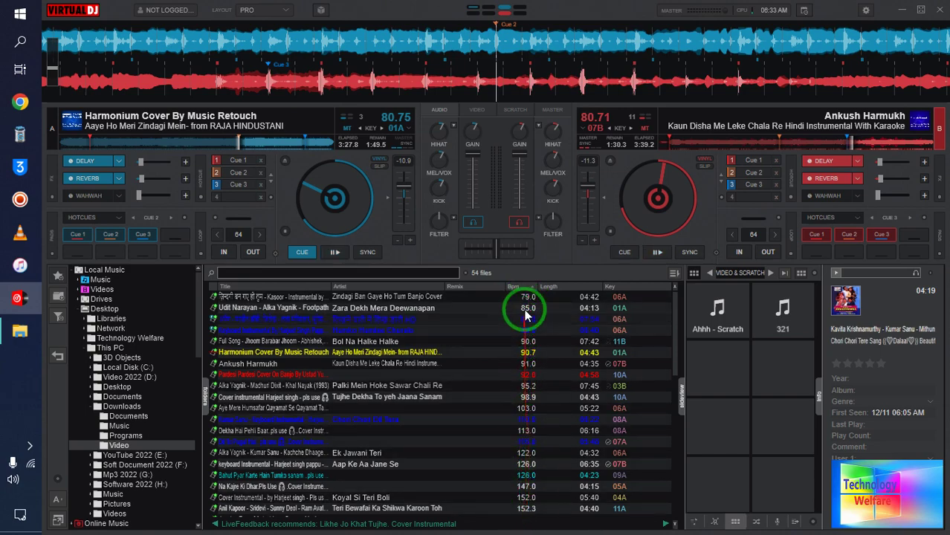
Step: Reverse the Bpm sort so the Video tracks run from 152.3 BPM down to 79.0
scroll(524, 349, "down", 4)
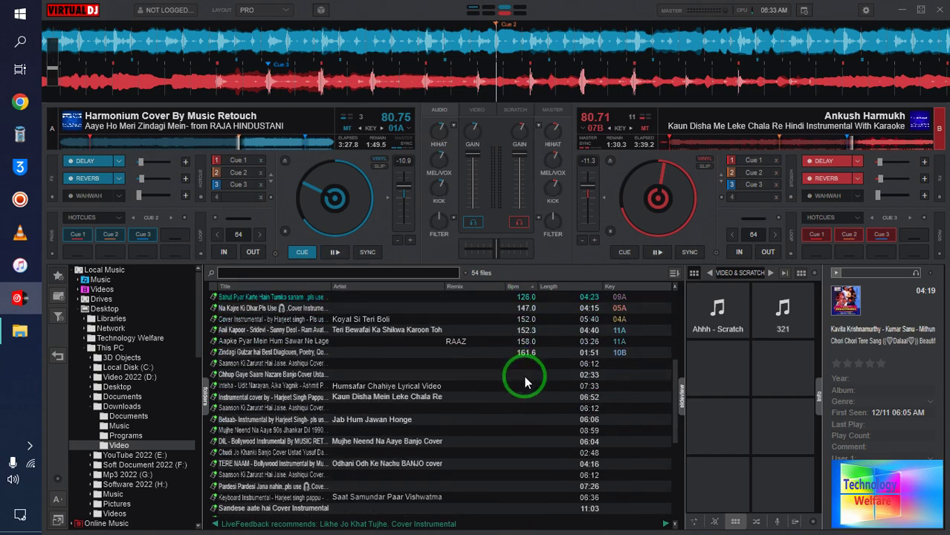
scroll(525, 377, "down", 4)
scroll(527, 383, "up", 5)
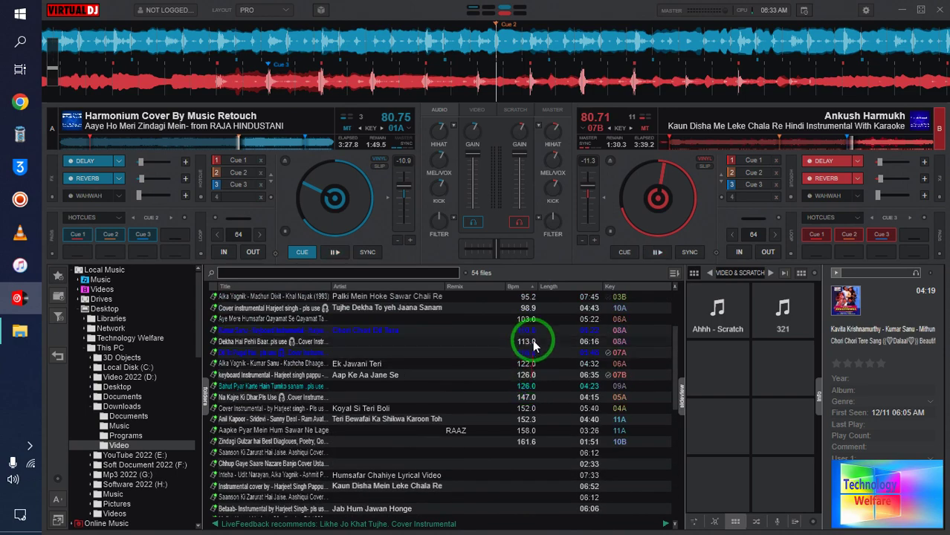
scroll(531, 356, "down", 3)
scroll(533, 363, "up", 4)
scroll(534, 360, "up", 2)
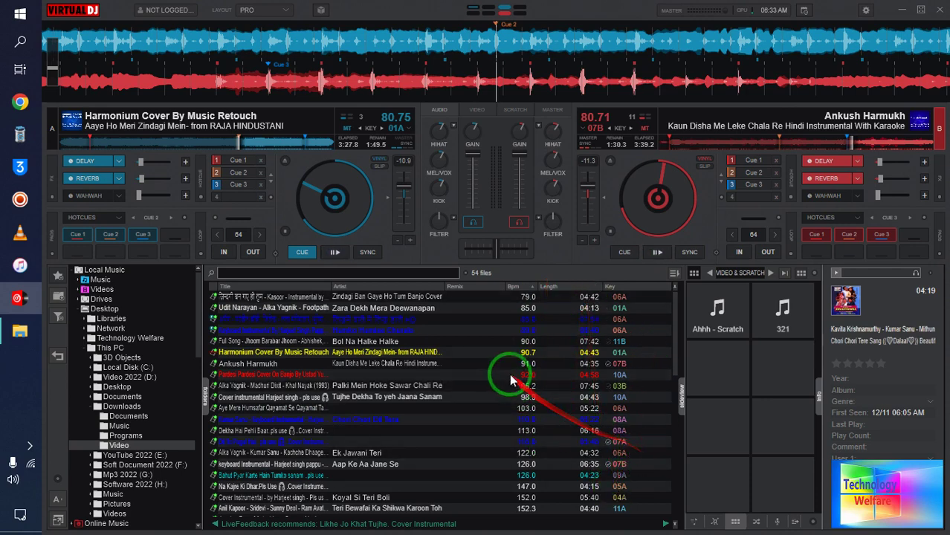
left_click(524, 288)
scroll(535, 378, "down", 5)
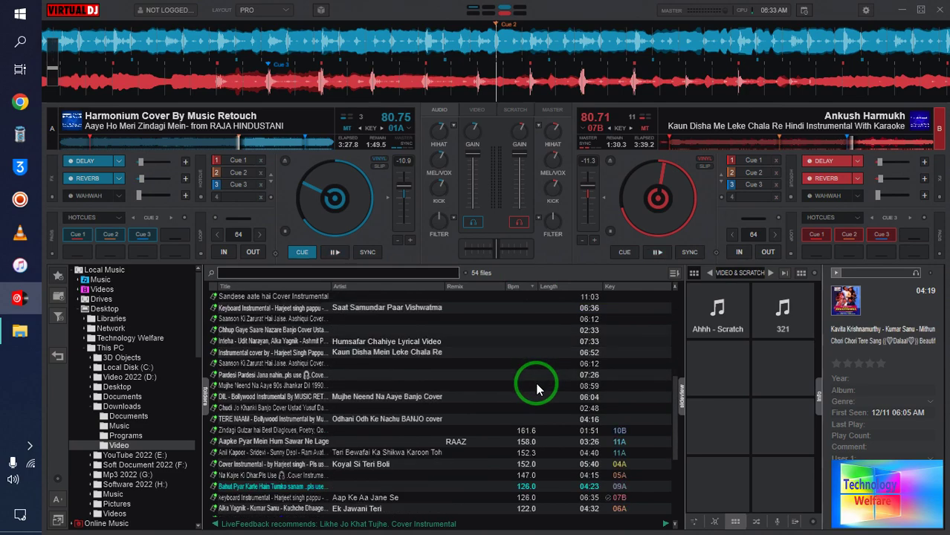
scroll(536, 388, "down", 3)
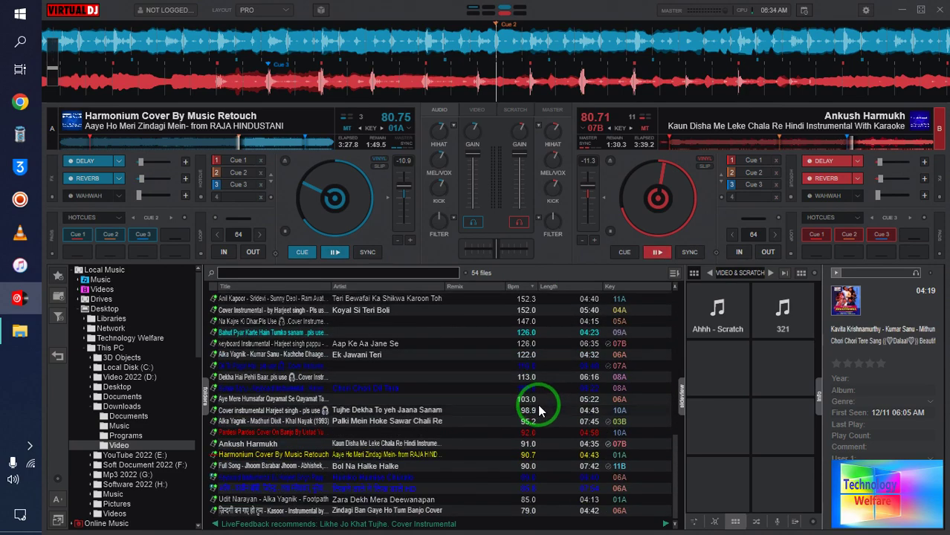
scroll(535, 388, "up", 1)
scroll(526, 400, "down", 1)
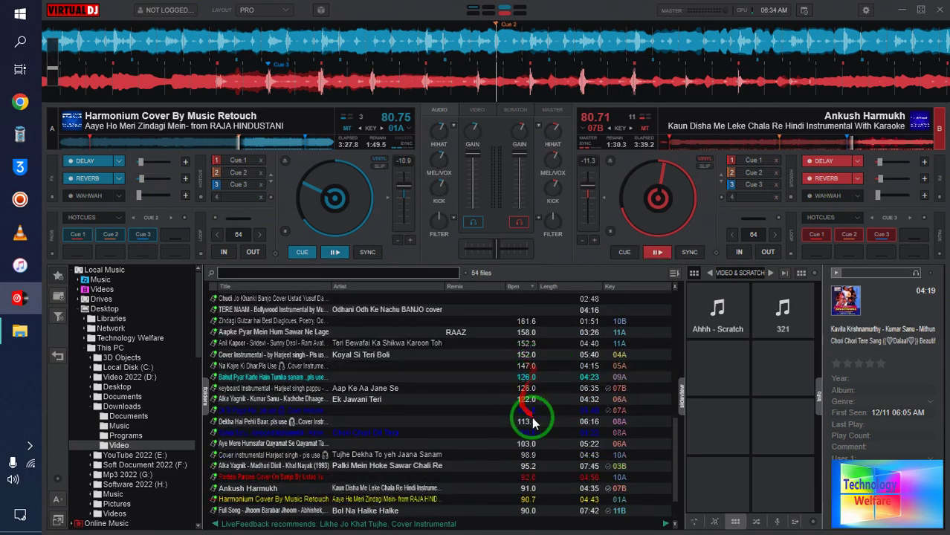
scroll(529, 416, "down", 2)
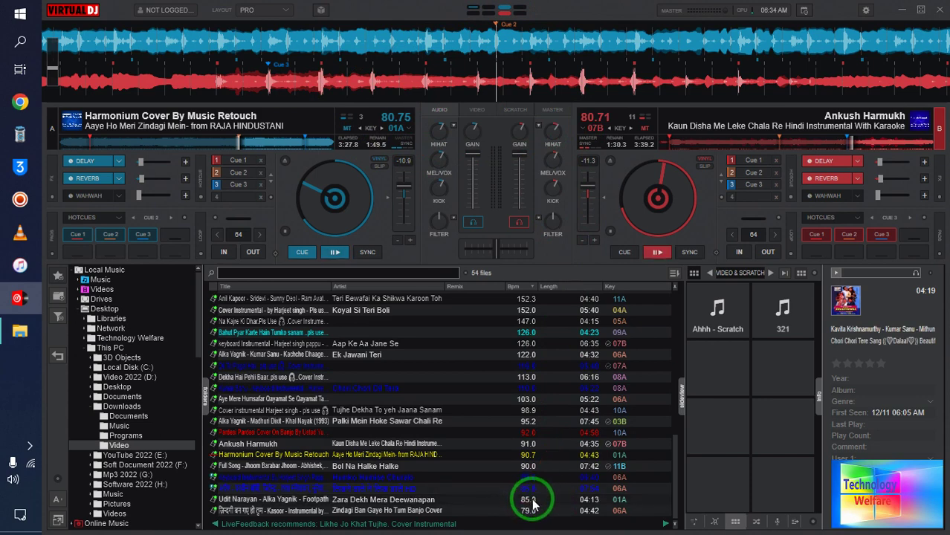
left_click_drag(533, 504, 379, 118)
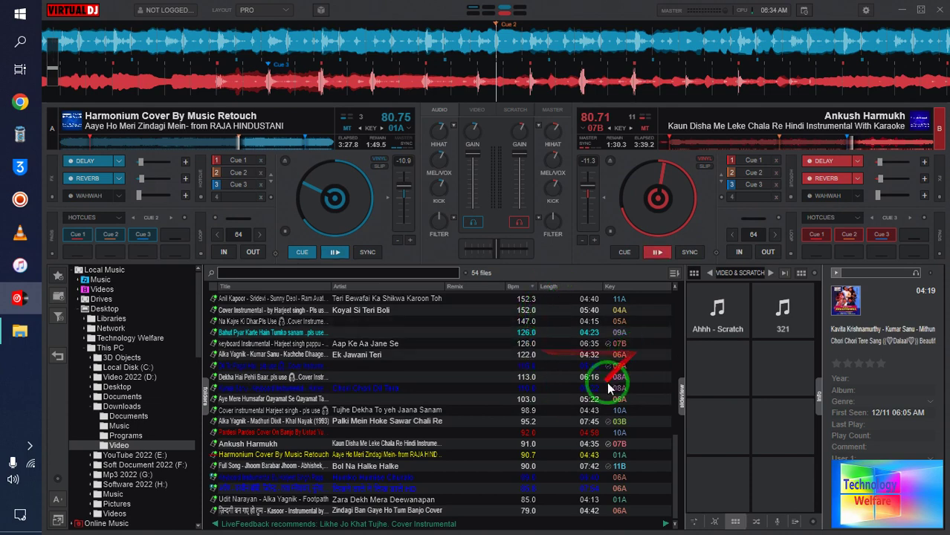
Step: In Tag Editor, colour Koyal Si Teri Boli red and trim its filename to 'Koyal Si Teri Boli - Cover Instrumental -'
left_click(367, 312)
right_click(367, 312)
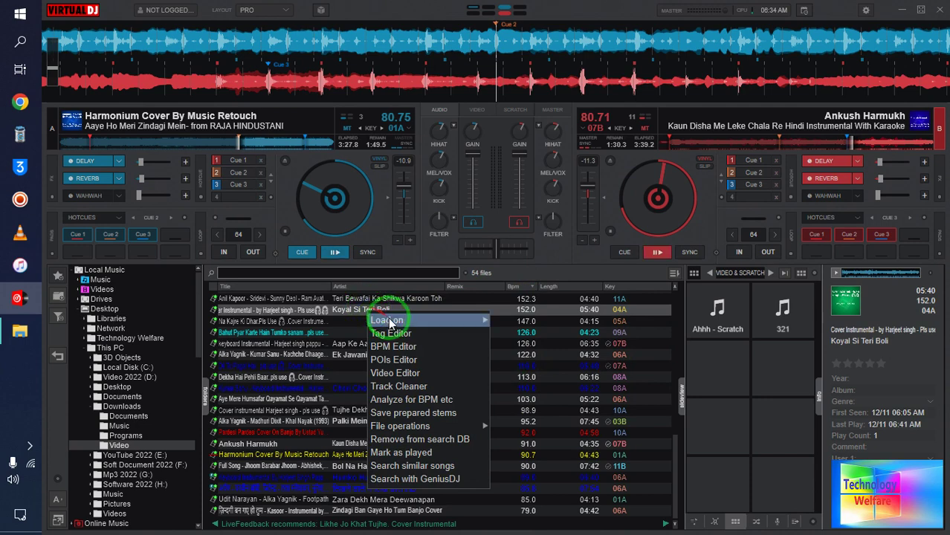
left_click(393, 334)
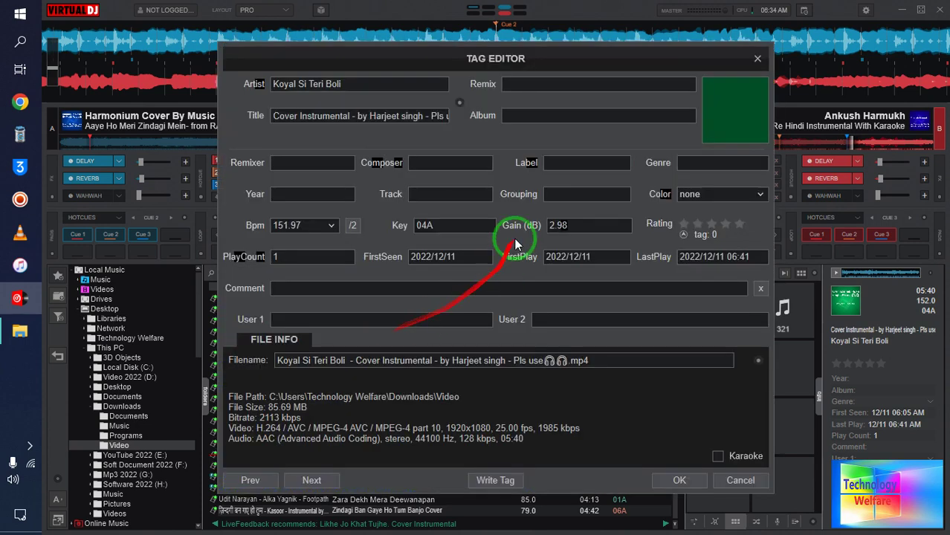
left_click(733, 197)
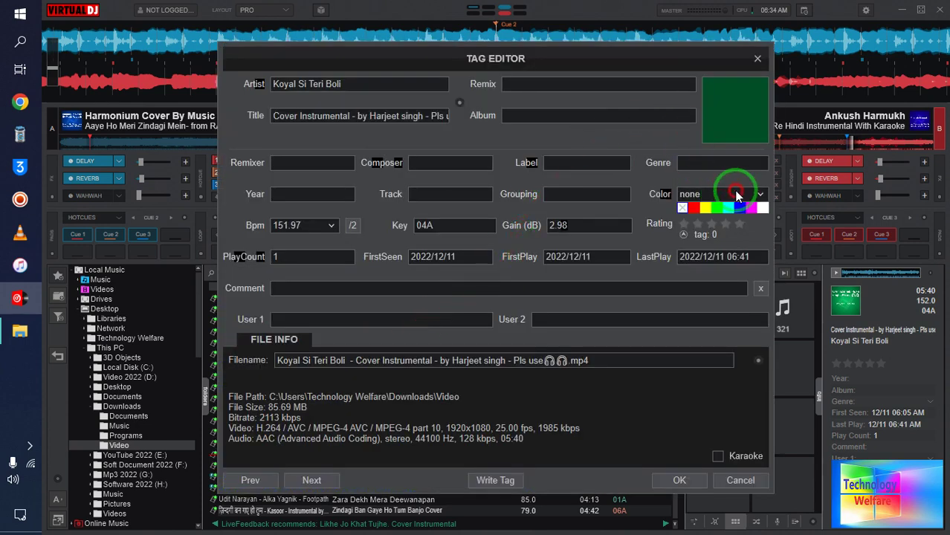
left_click(693, 211)
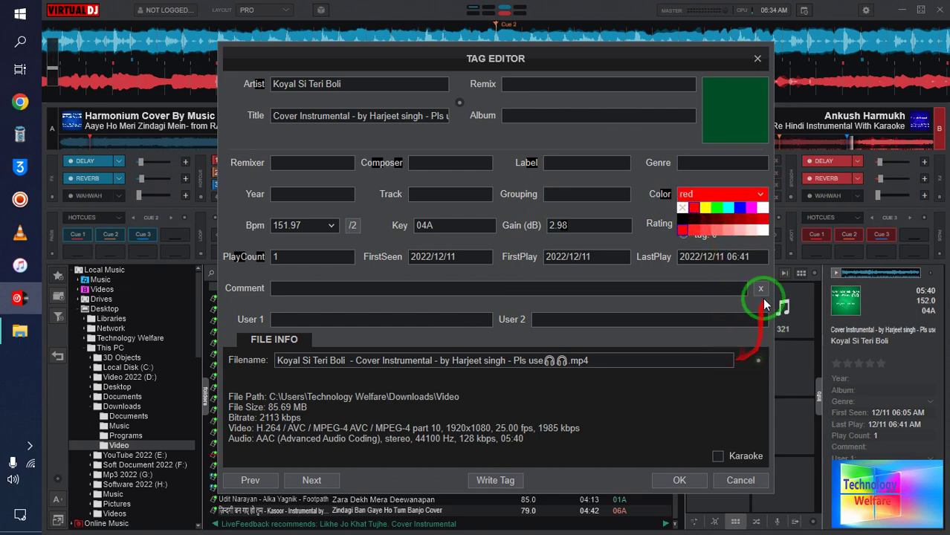
left_click(593, 364)
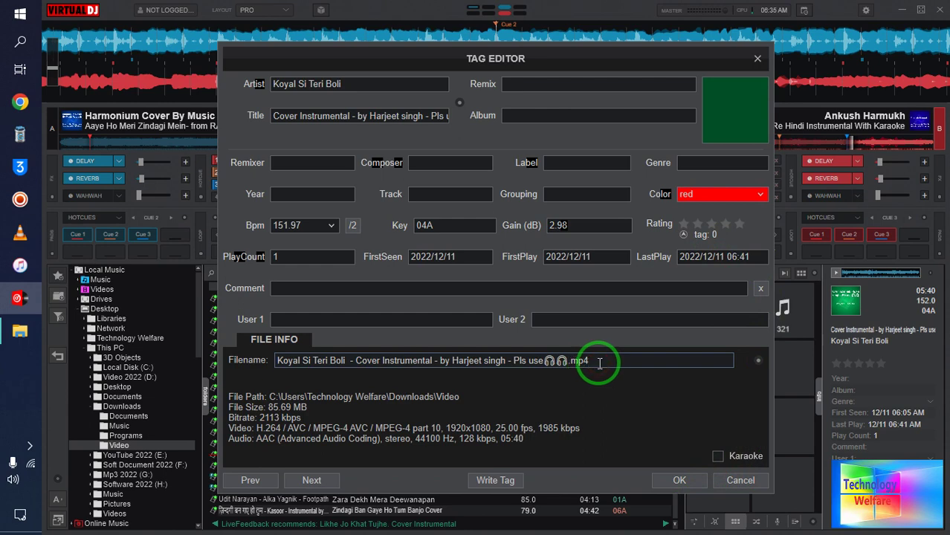
key("BackSpace")
key("BackSpace")
key("BackSpace")
key("BackSpace")
key("BackSpace")
key("BackSpace")
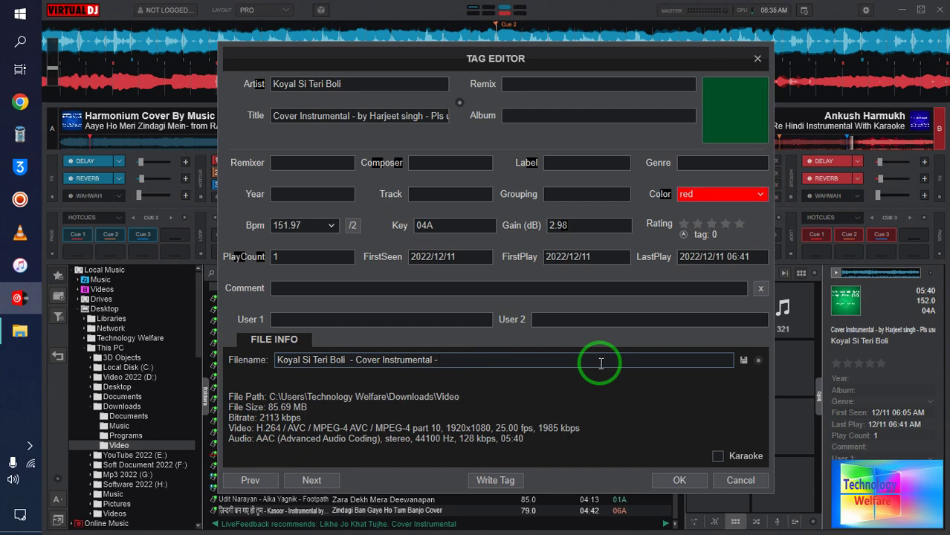
left_click(658, 482)
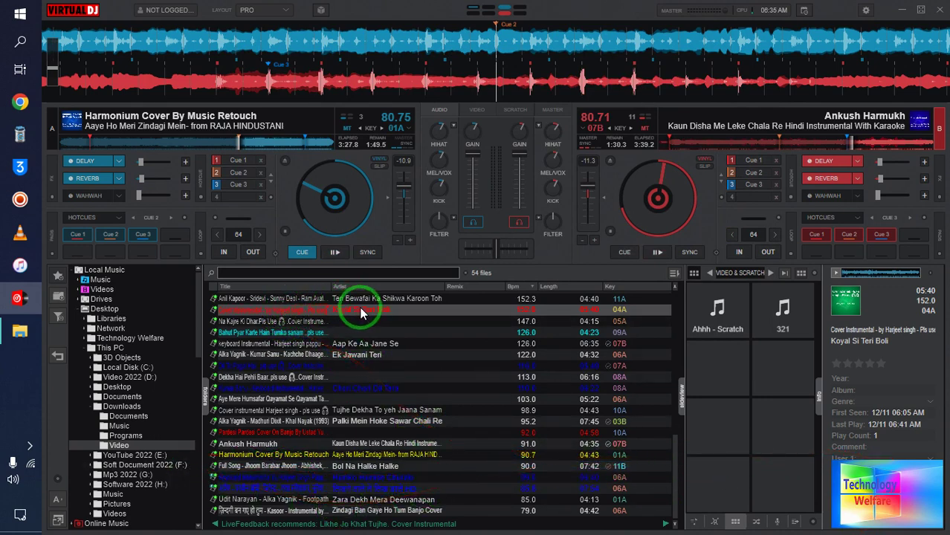
Step: Recolour the 152.0-BPM Koyal Si Teri Boli track blue through the Tag Editor
right_click(494, 310)
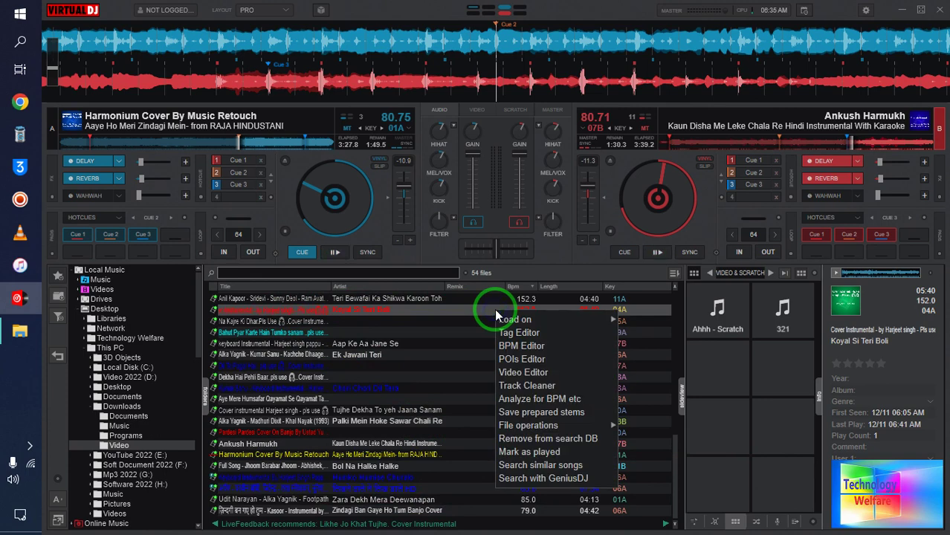
left_click(553, 334)
left_click(721, 202)
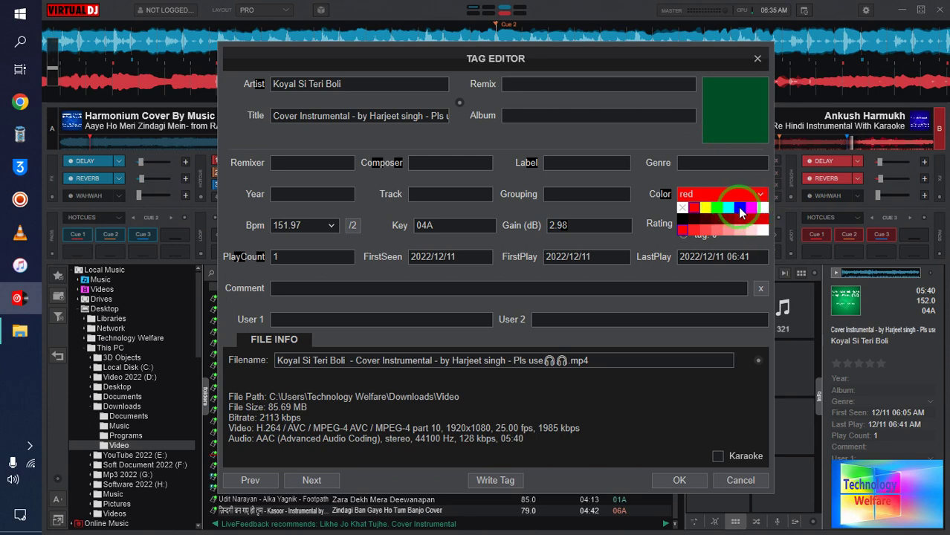
left_click(732, 209)
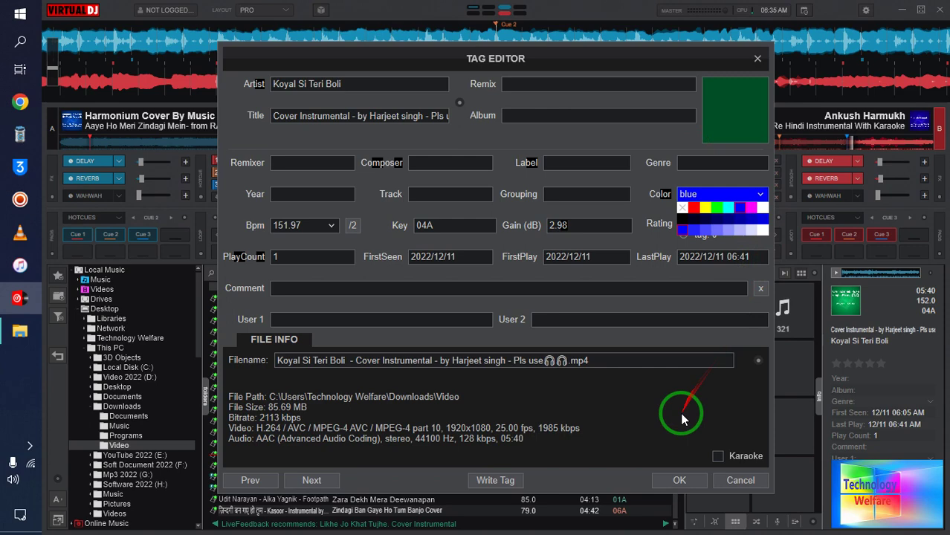
left_click(678, 482)
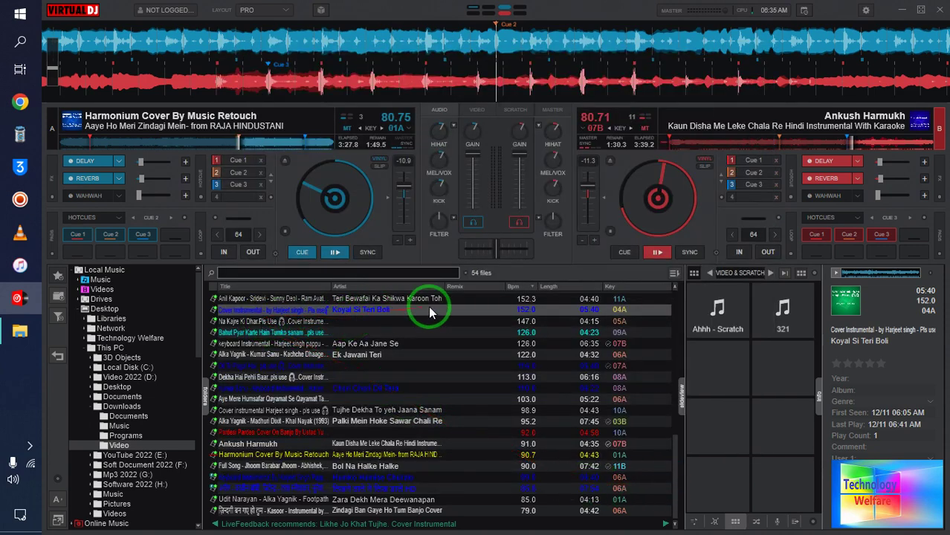
left_click(360, 315)
mouse_move(360, 315)
left_mouse_down()
mouse_move(598, 295)
mouse_move(452, 321)
mouse_move(470, 400)
left_mouse_up()
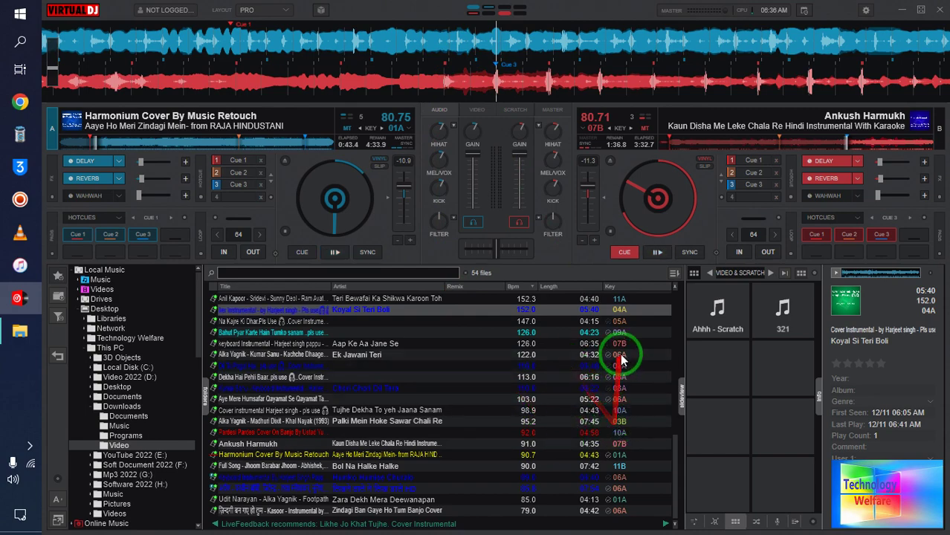
Step: Re-sort the list by ascending BPM from 79.0 and select the 85 BPM Zara Dekh Mera Deewanapan
scroll(519, 334, "up", 10)
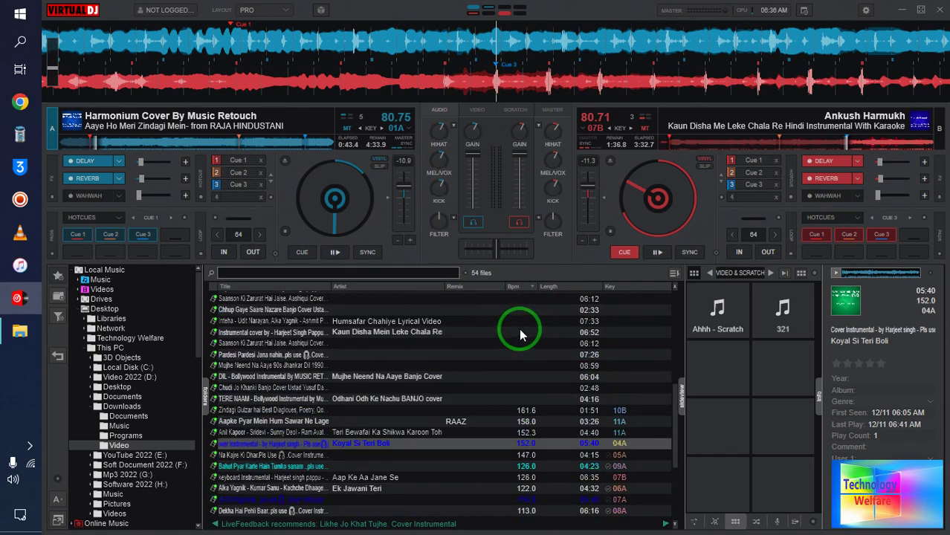
scroll(519, 333, "down", 5)
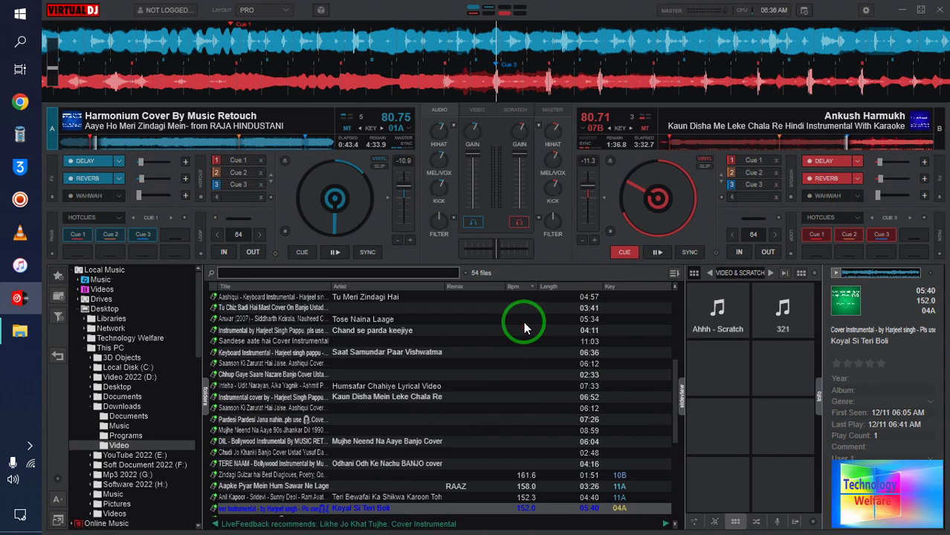
left_click(518, 288)
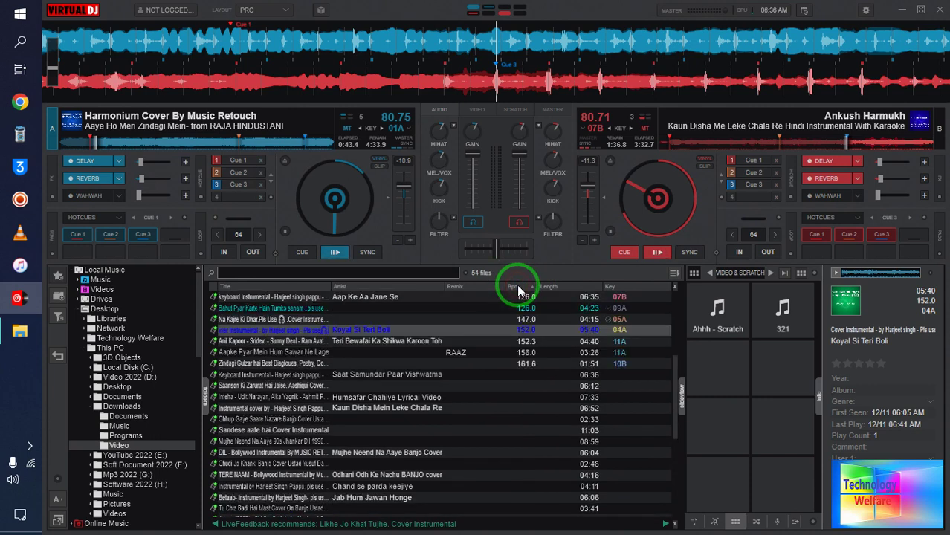
left_click(518, 289)
left_click(518, 289)
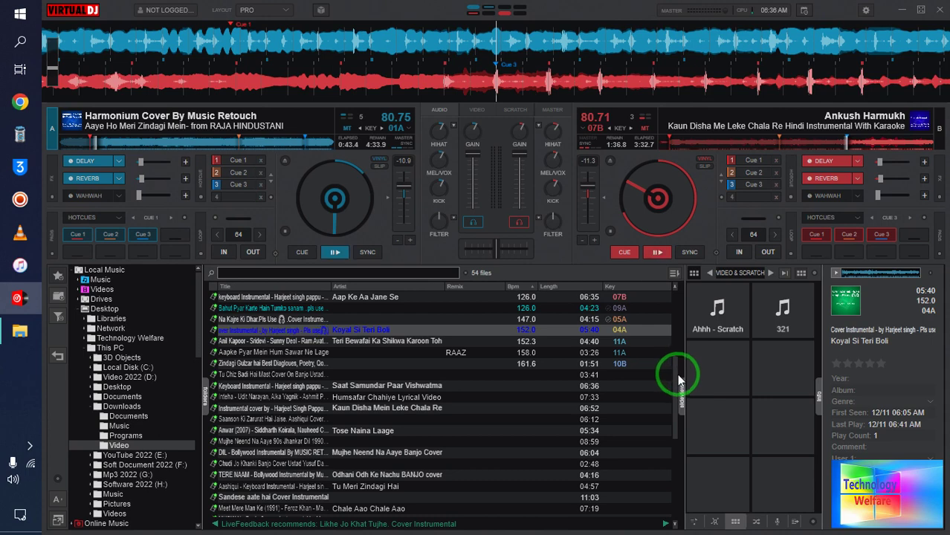
scroll(669, 312, "up", 4)
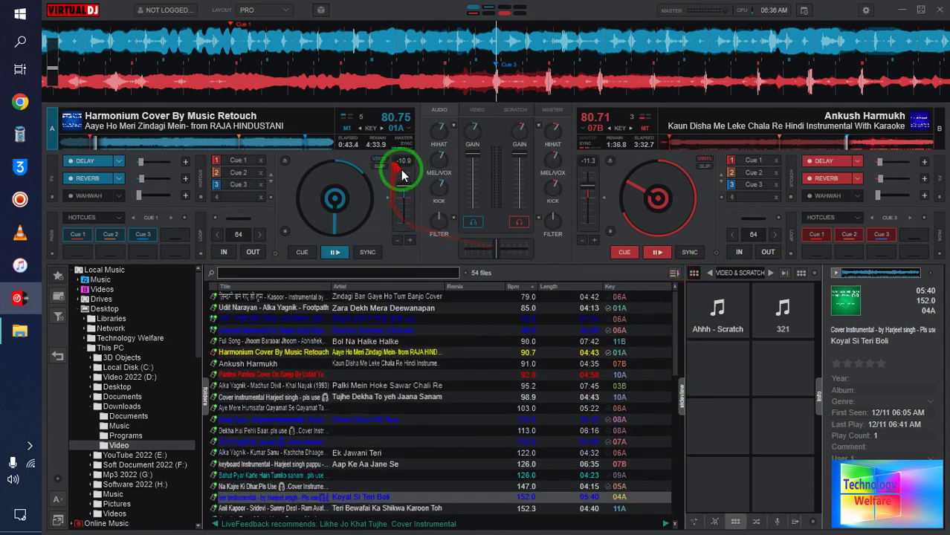
left_click(520, 310)
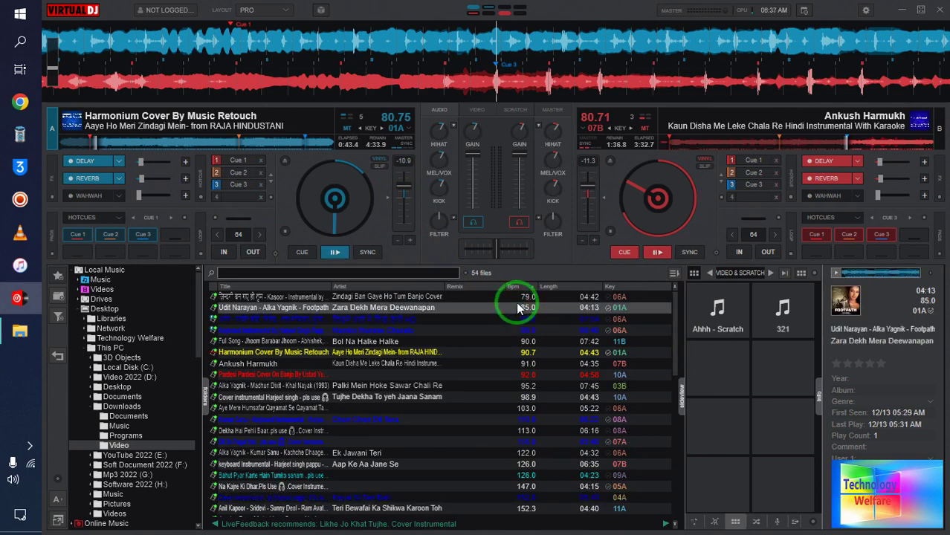
Step: Load Zara Dekh Mera Deewanapan on deck 1, add cues near 1:54 and 3:14, and start deck 2
double_click(512, 307)
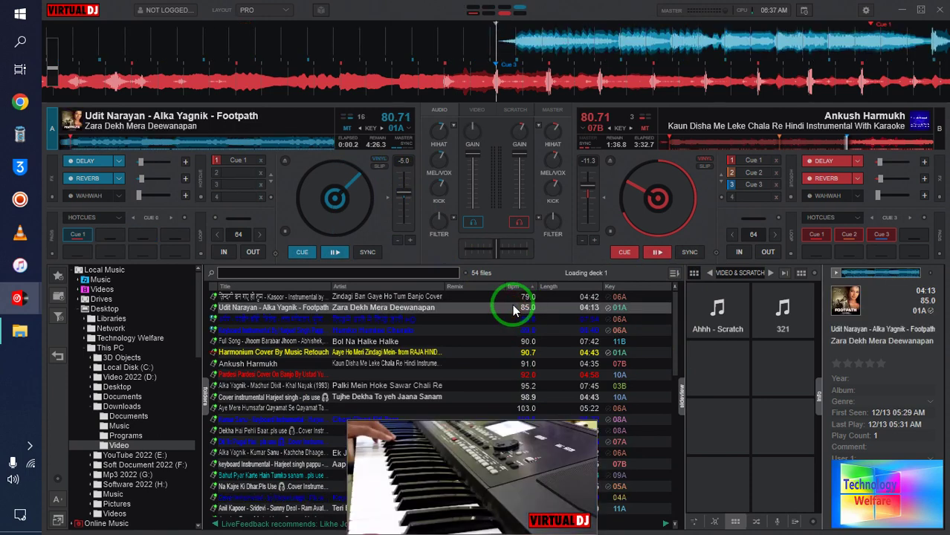
left_click(477, 109)
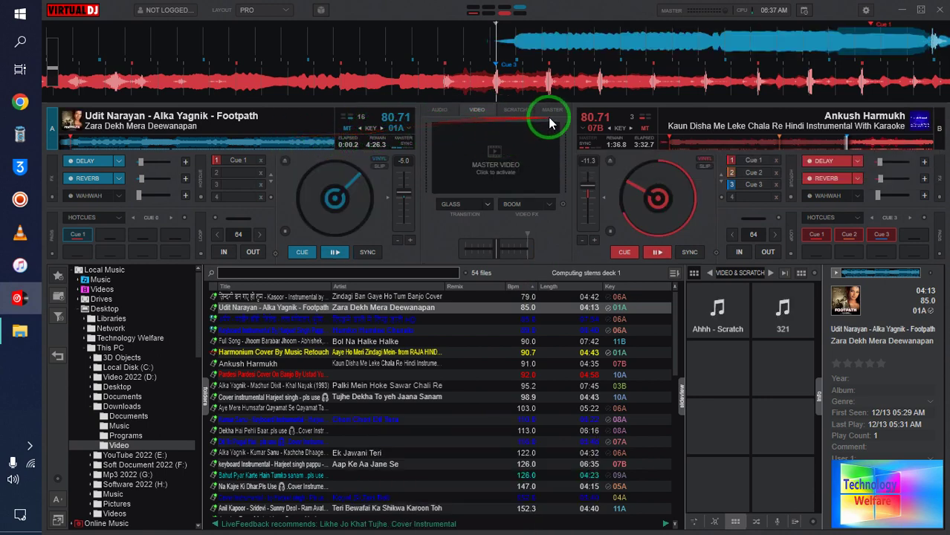
left_click(176, 146)
left_click(237, 173)
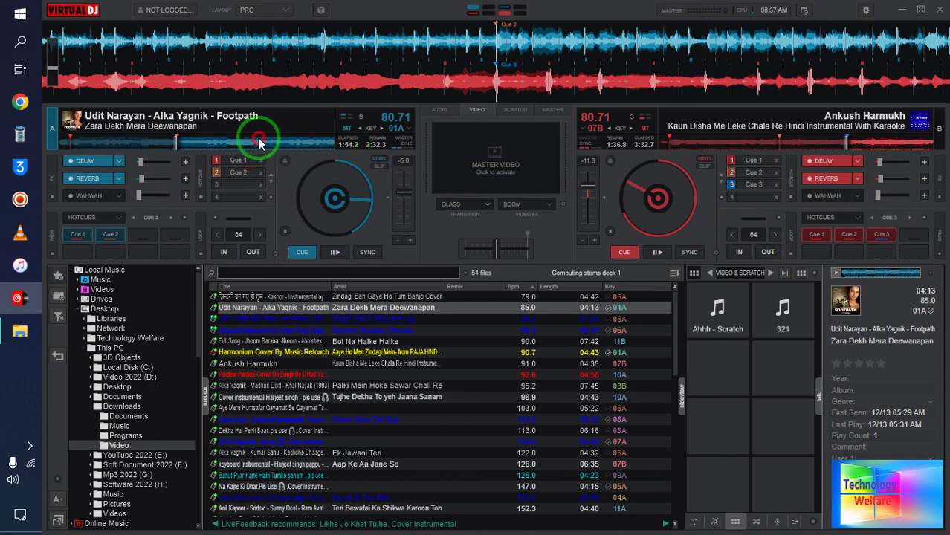
left_click(259, 142)
left_click(236, 184)
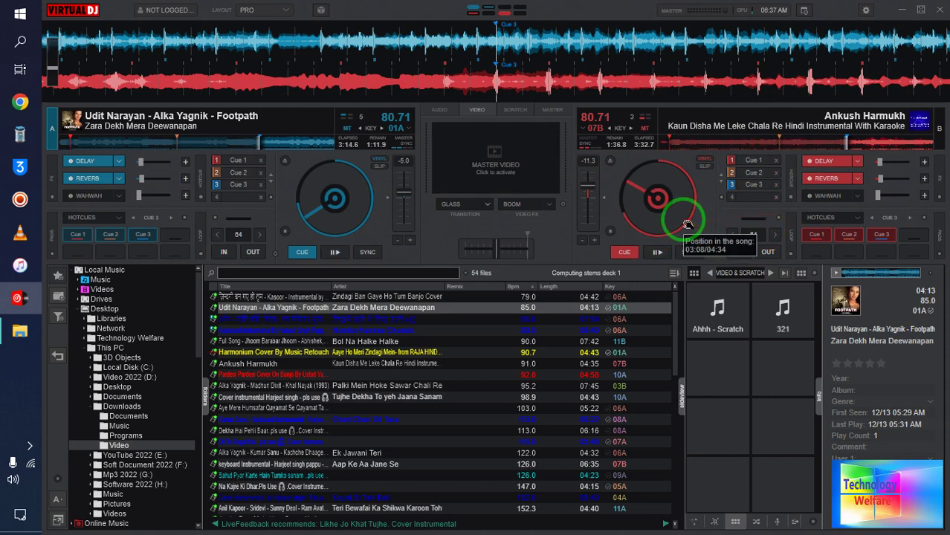
key("space")
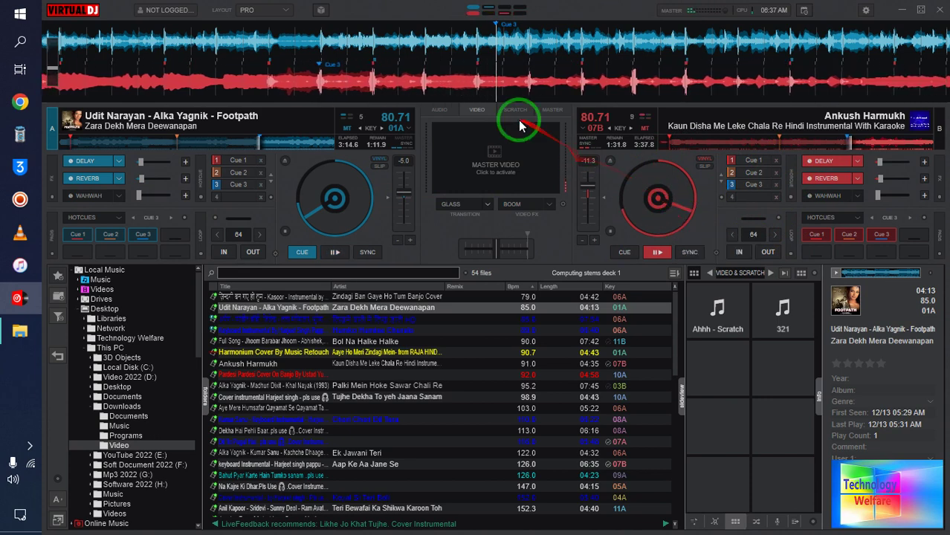
Step: Return the mixer to audio controls and jump deck 1 to Cue 3 with hotkey 3
left_click(437, 111)
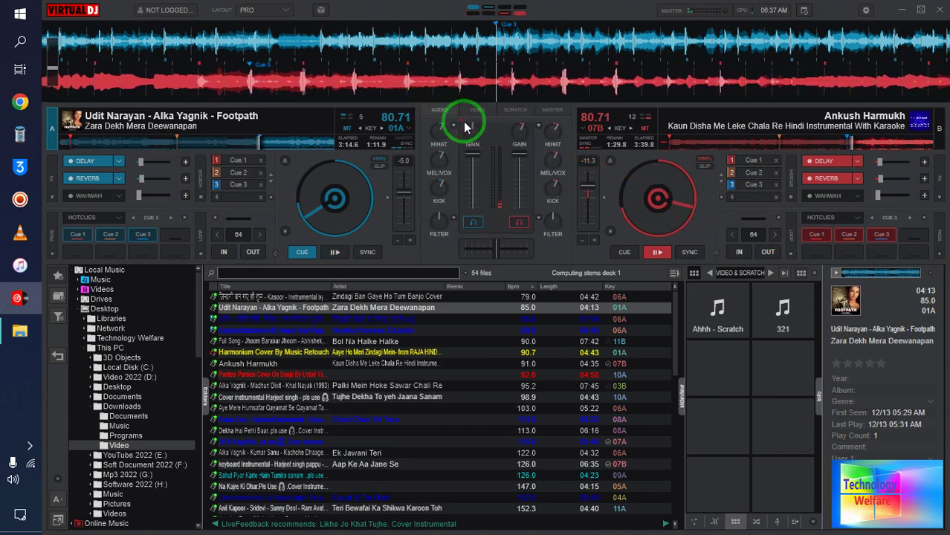
mouse_move(474, 130)
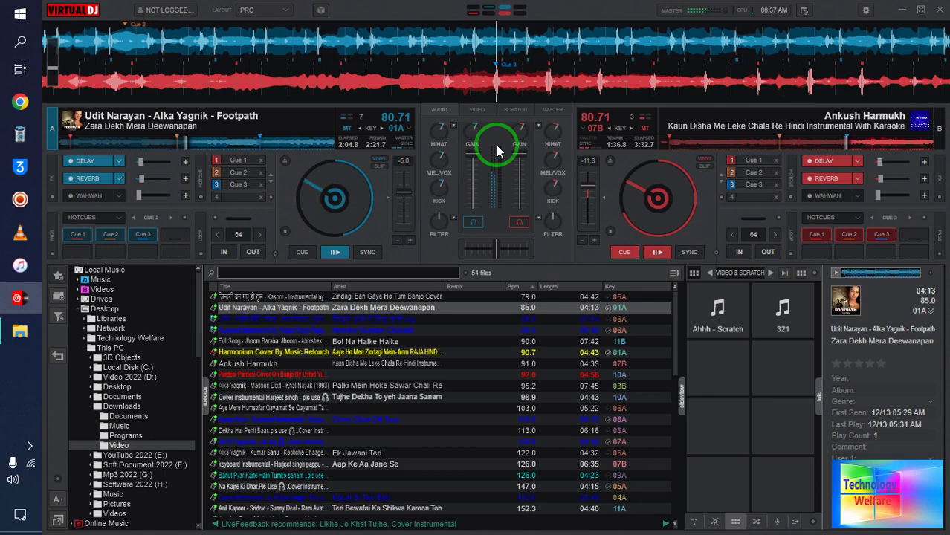
key("3")
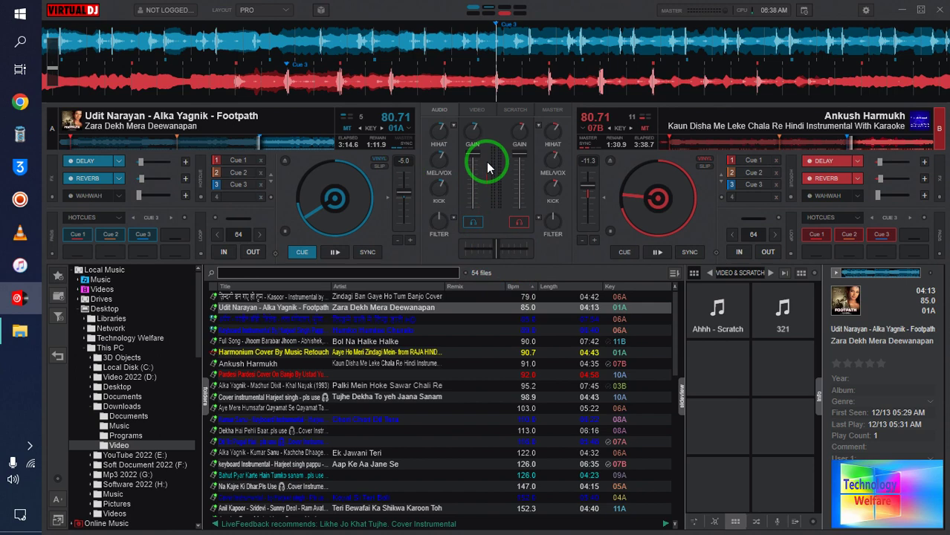
scroll(312, 362, "down", 5)
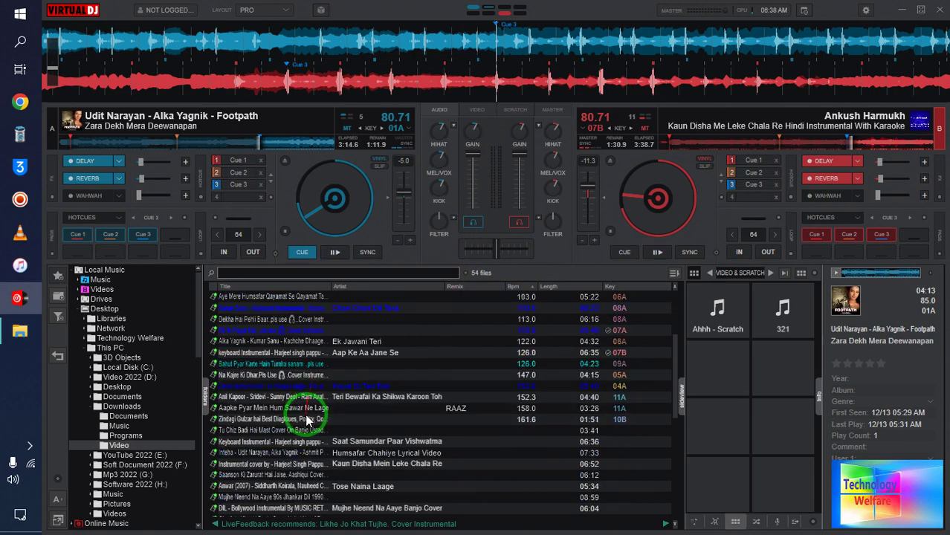
scroll(308, 409, "up", 5)
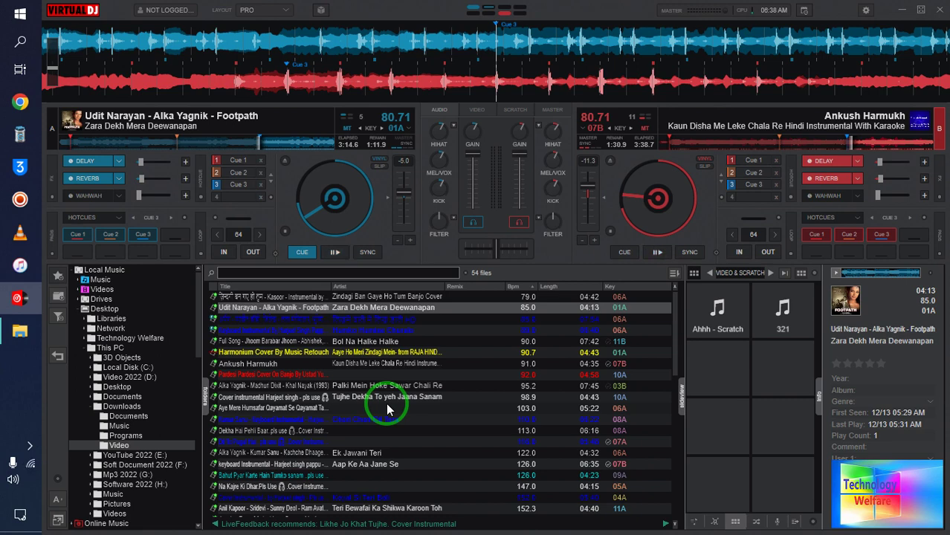
mouse_move(320, 245)
left_mouse_down()
mouse_move(343, 229)
mouse_move(276, 181)
mouse_move(243, 142)
mouse_move(823, 143)
mouse_move(552, 403)
mouse_move(510, 244)
mouse_move(524, 335)
mouse_move(541, 297)
left_mouse_up()
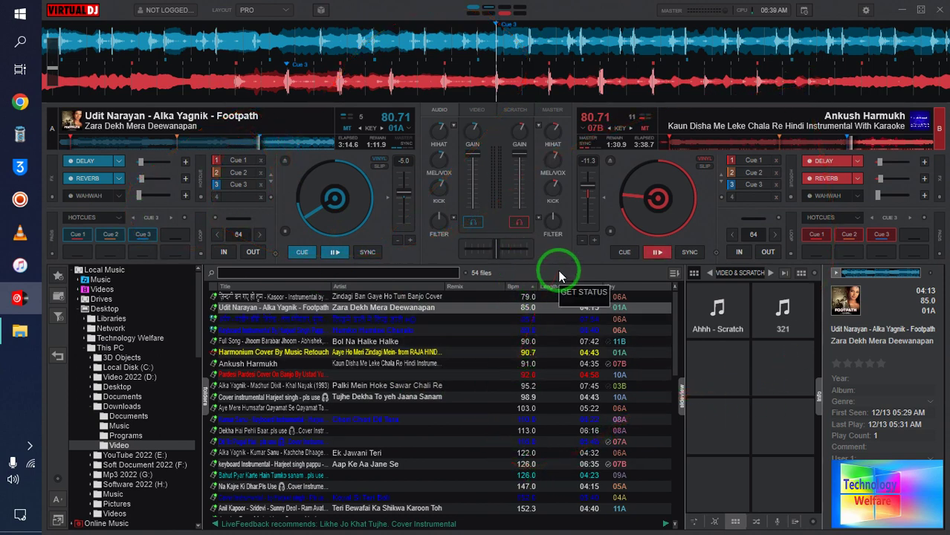